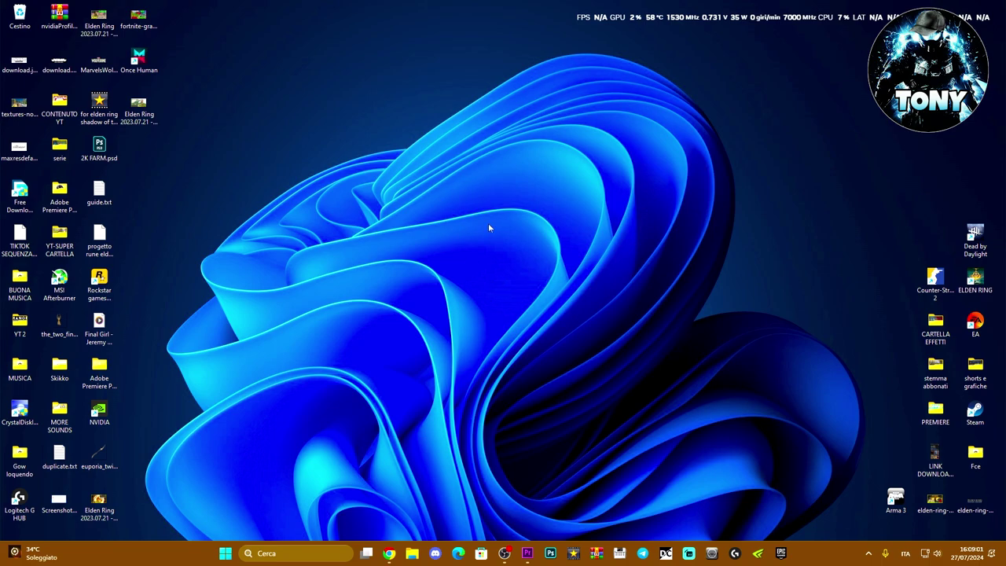
Open the advanced options of Call of Duty from the installed apps list in Windows Settings.
left_click(279, 554)
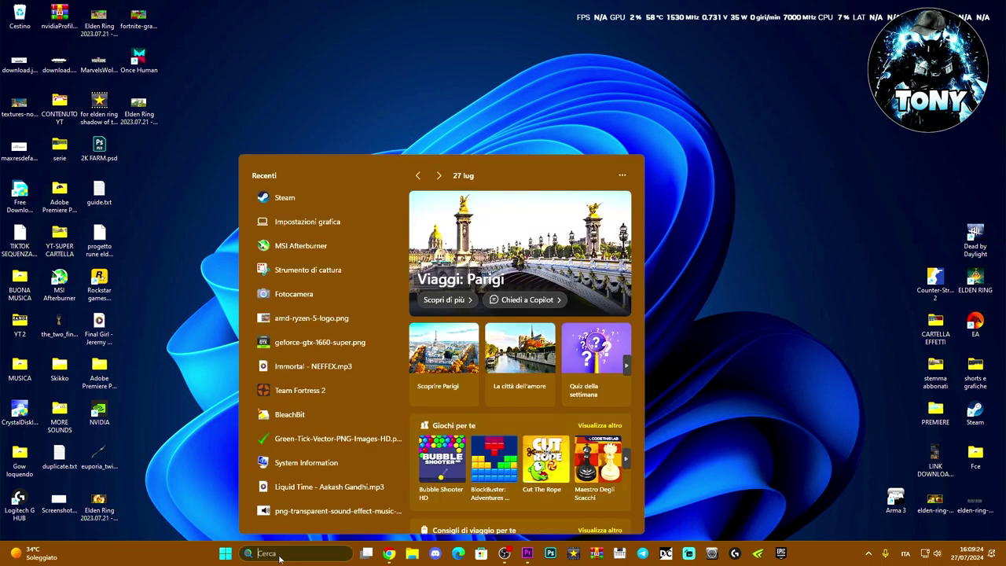
type("appli")
key("Return")
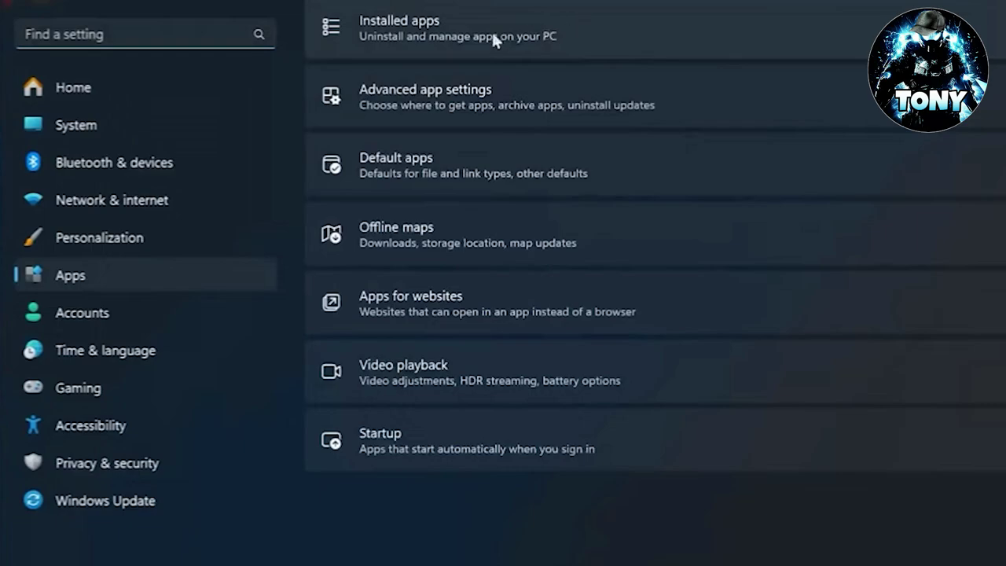
left_click(534, 24)
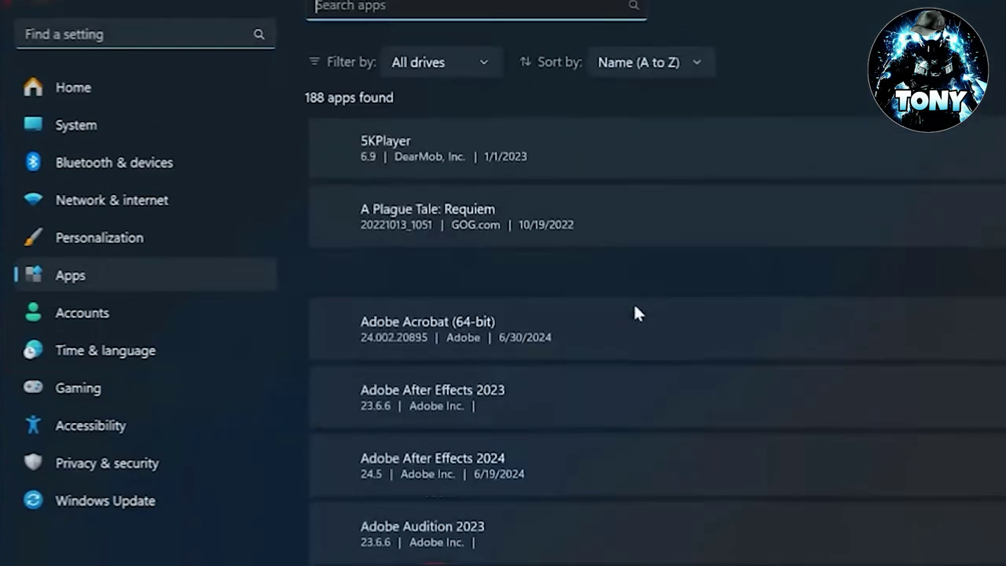
scroll(634, 304, "down", 10)
scroll(635, 307, "down", 15)
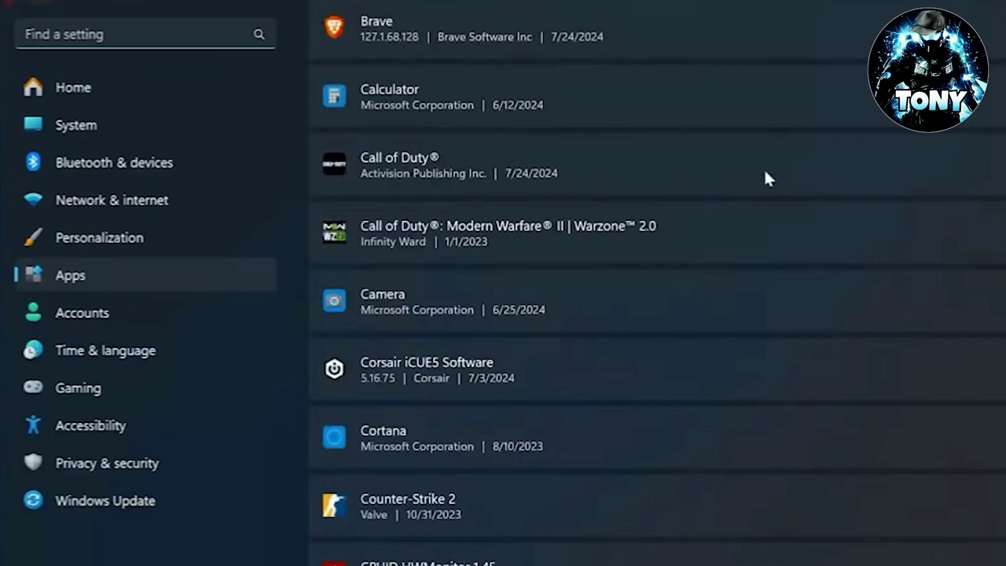
left_click(982, 160)
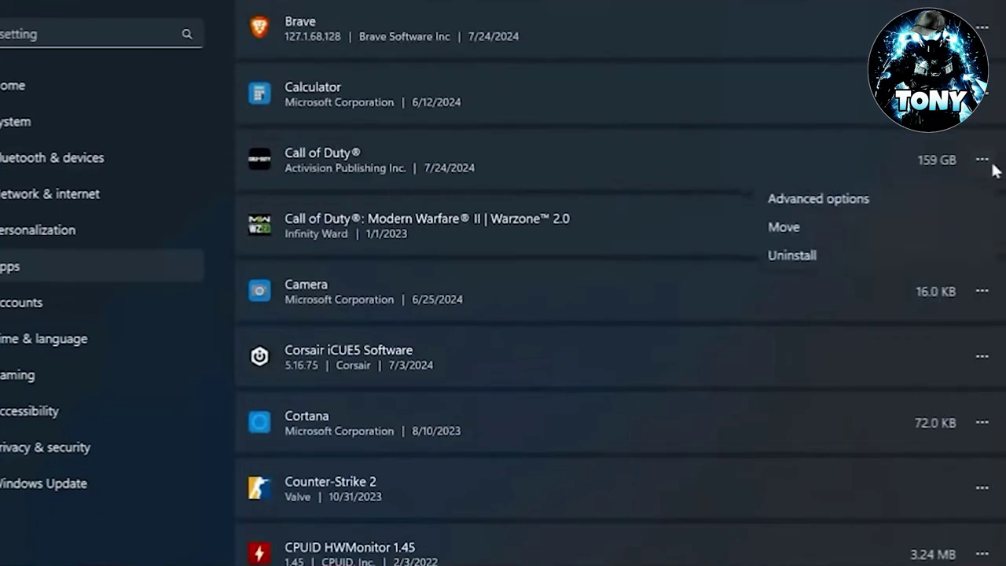
left_click(854, 203)
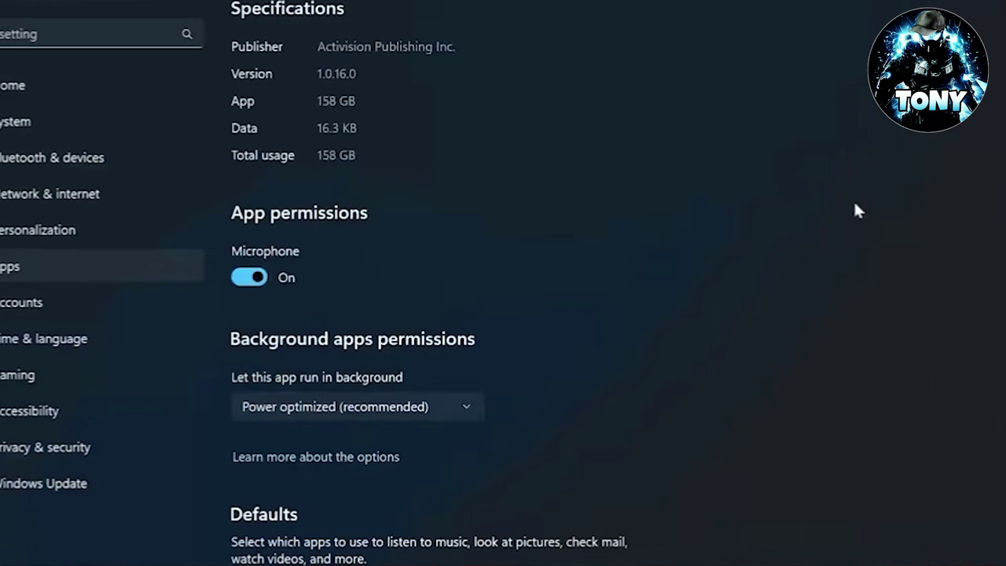
Repair the Call of Duty app, and reset it with confirmation that its data is deleted.
scroll(855, 209, "down", 9)
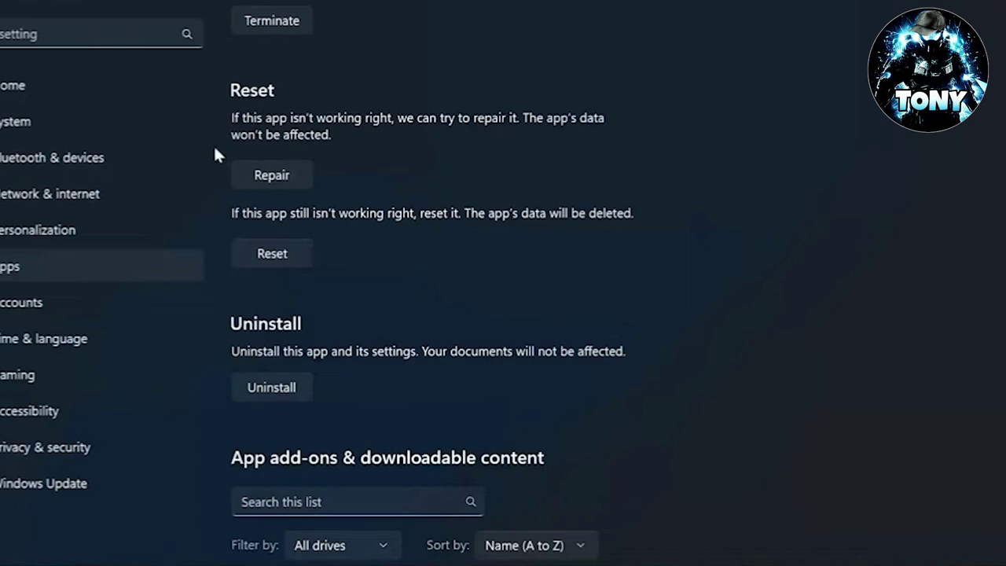
left_click(271, 184)
left_click(270, 258)
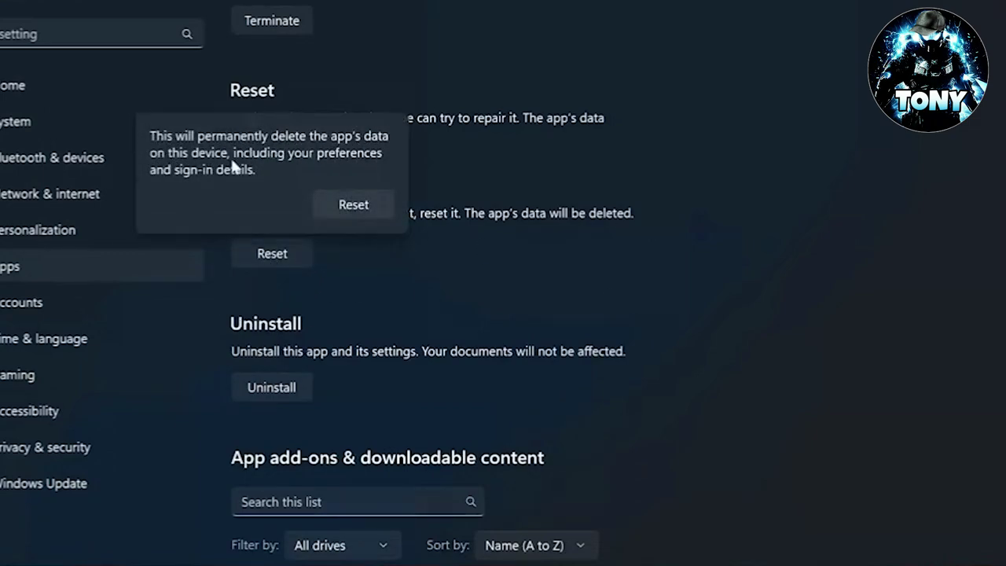
left_click(353, 208)
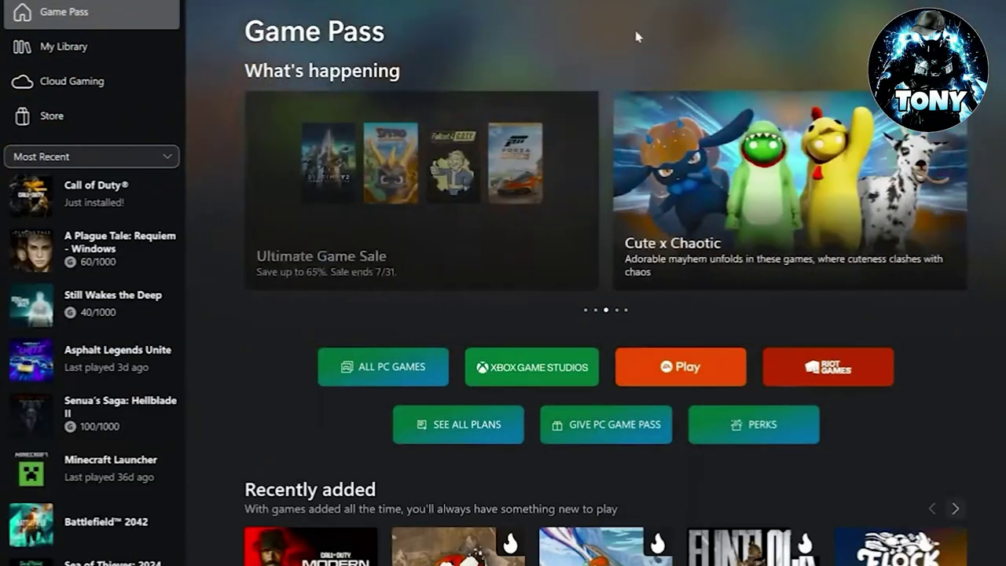
In the Xbox app, verify and repair the Call of Duty game files and confirm the reset to original settings.
left_click(112, 202)
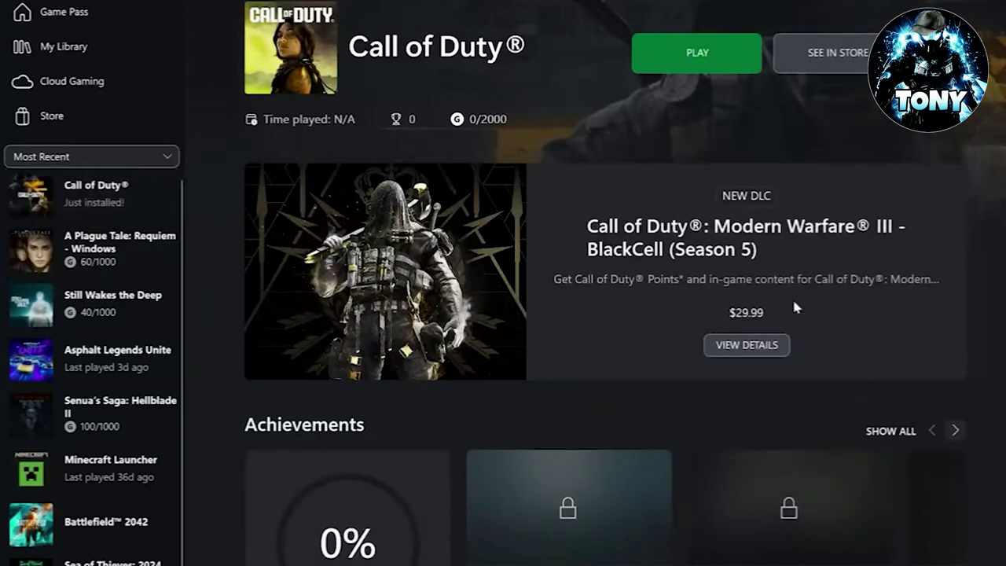
left_click(935, 53)
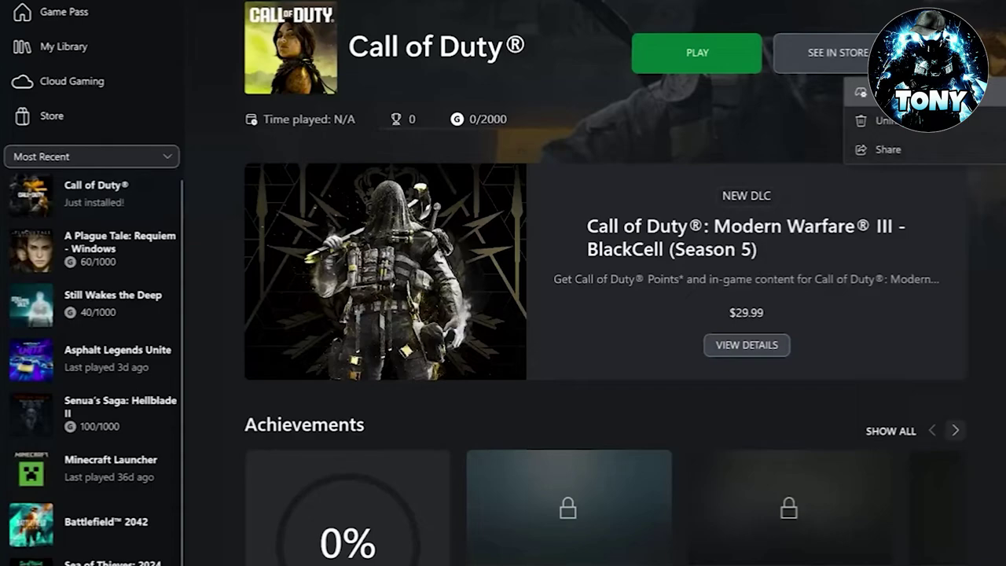
left_click(888, 92)
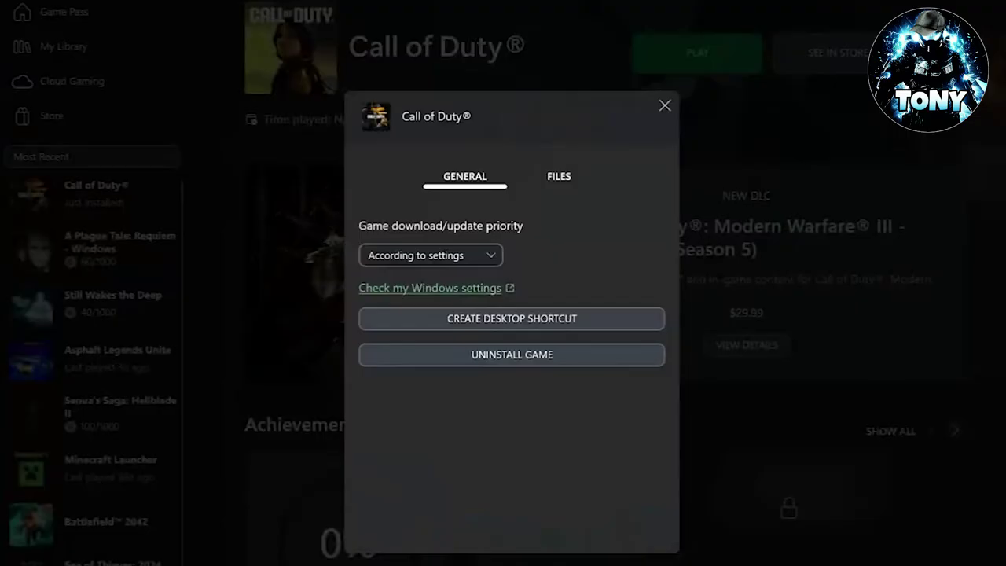
left_click(541, 188)
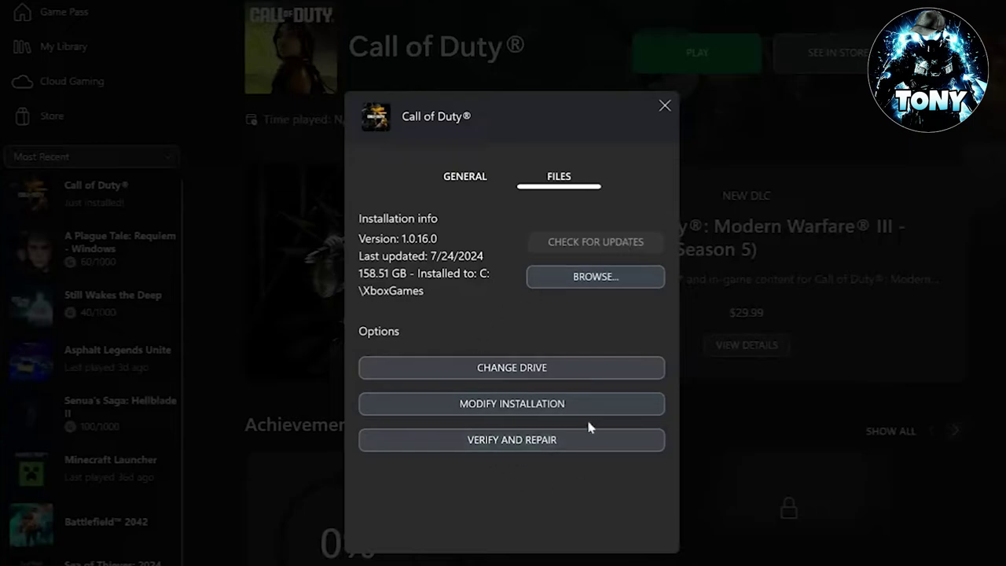
left_click(515, 445)
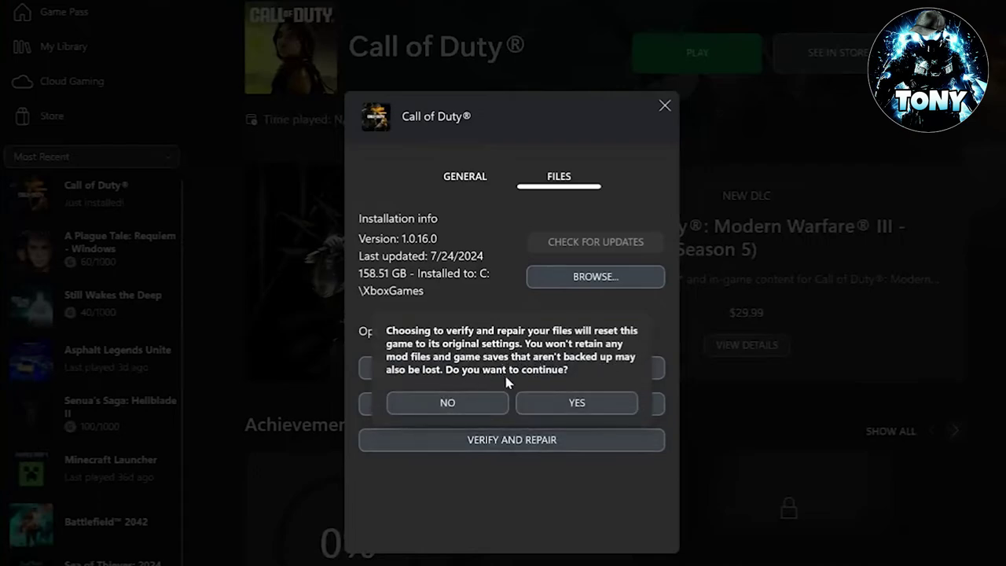
left_click(601, 405)
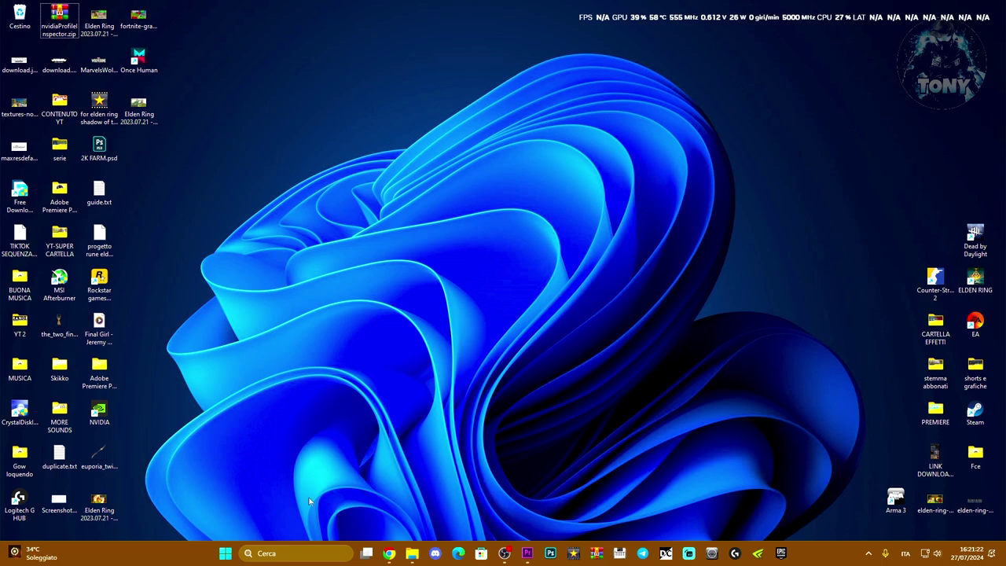
Open Windows PowerShell as administrator and place its window beside the guide.txt notes.
left_click(272, 553)
type("power")
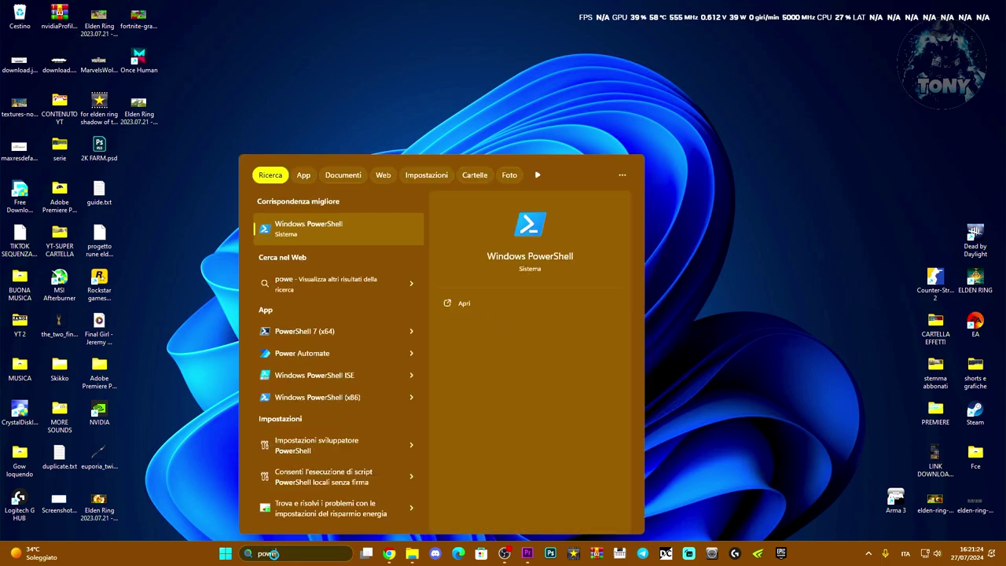
right_click(323, 229)
left_click(362, 247)
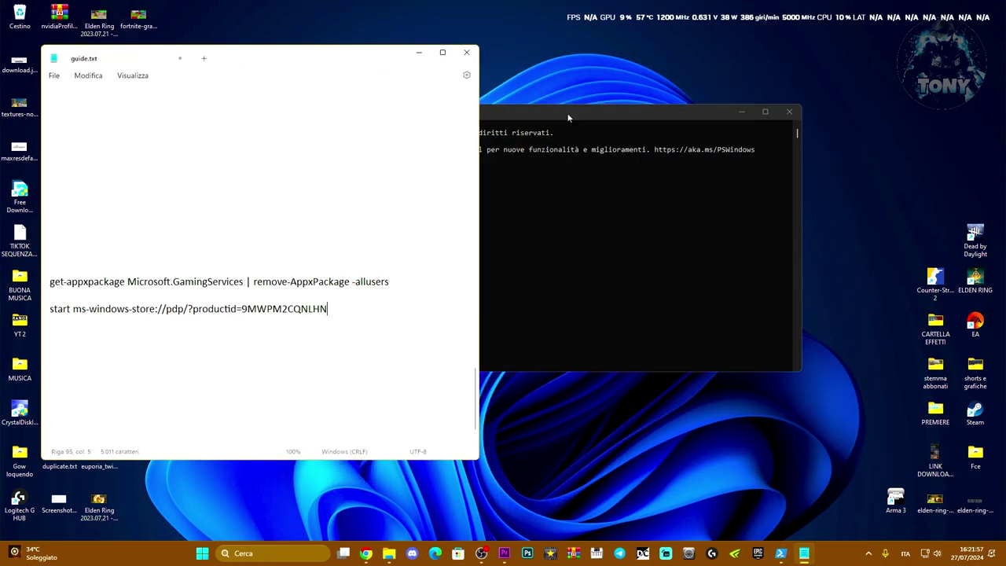
left_click_drag(569, 117, 761, 101)
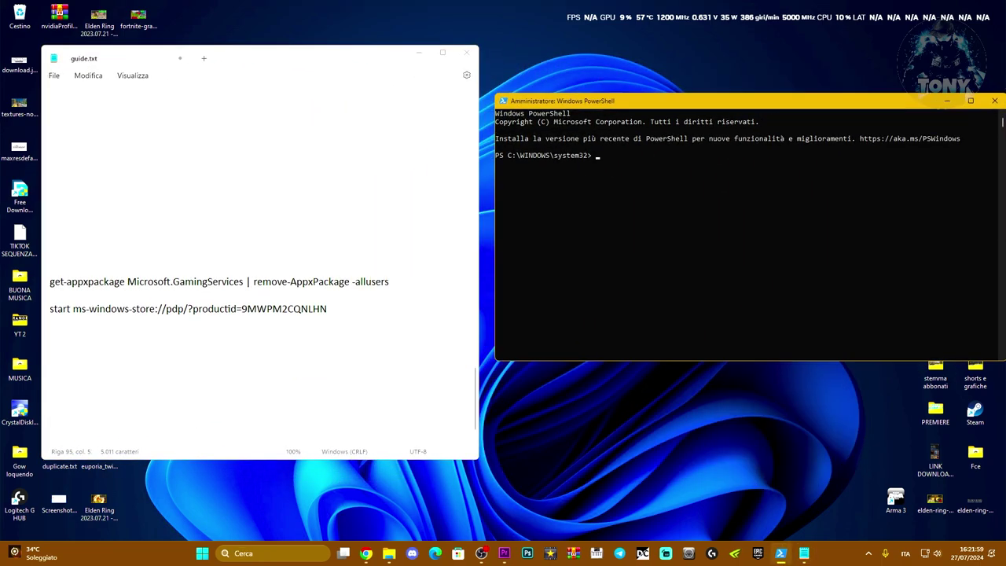
Copy the command "get-appxpackage Microsoft.GamingServices | remove-AppxPackage -allusers" from guide.txt into PowerShell.
left_click(49, 281)
left_click_drag(50, 282, 386, 282)
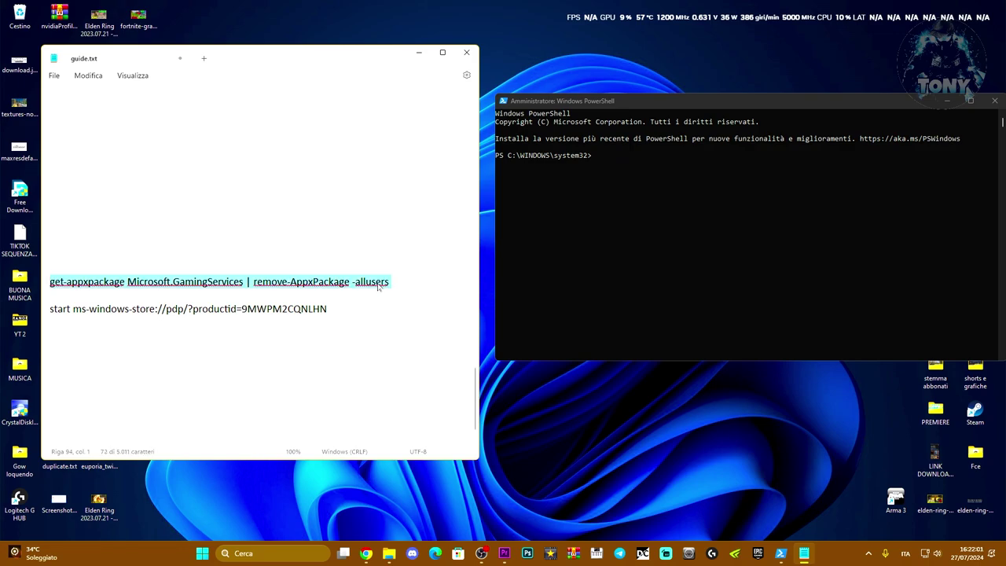
right_click(379, 287)
left_click(410, 335)
left_click(595, 159)
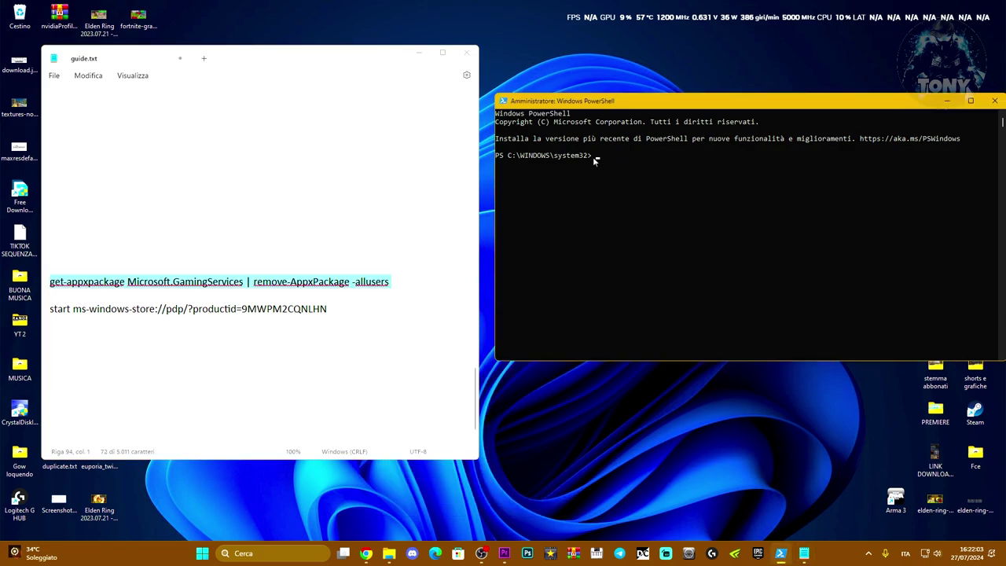
right_click(595, 158)
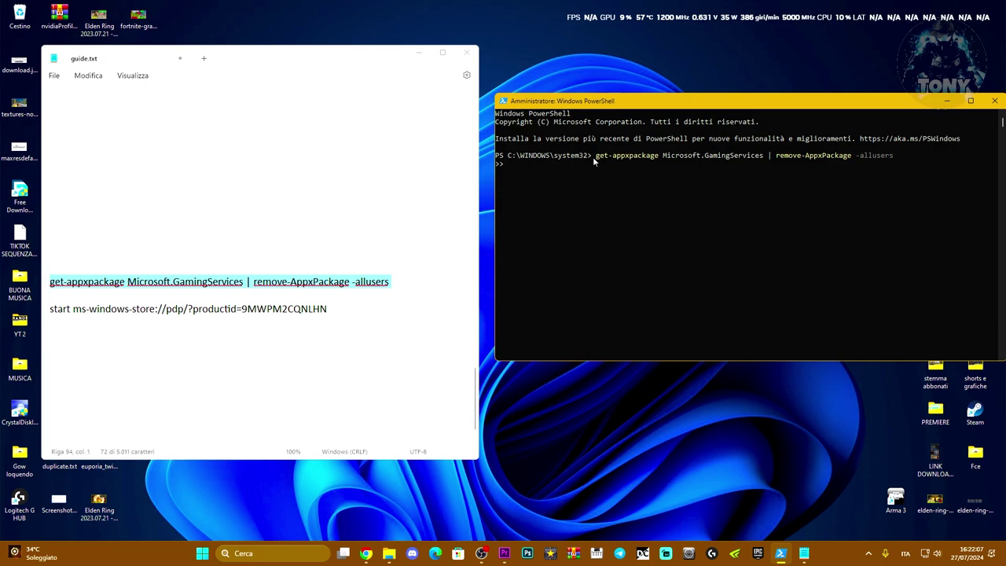
Copy "start ms-windows-store://pdp/?productid=9MWPM2CQNLHN" from guide.txt into PowerShell as the second line and run both commands.
left_click(50, 309)
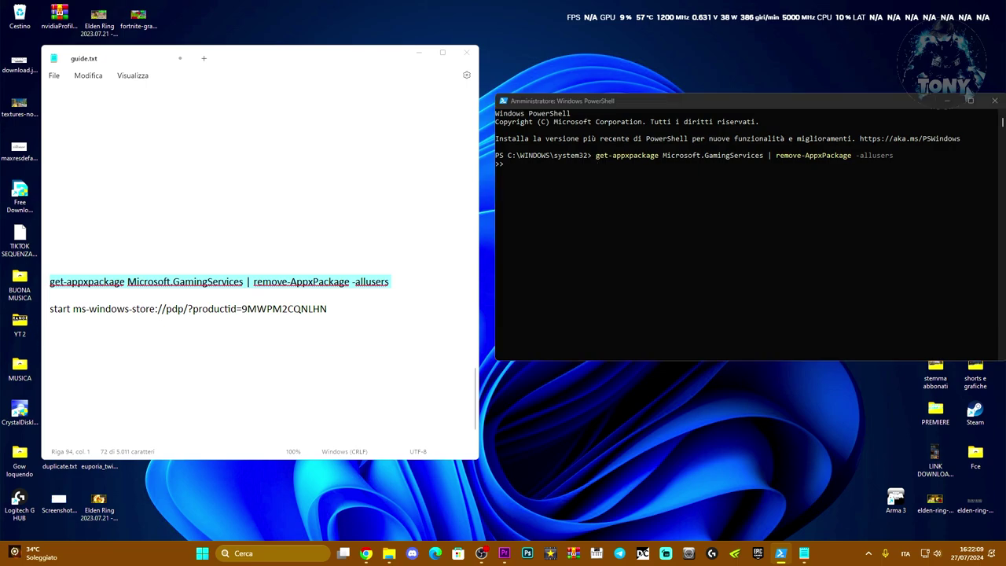
left_click_drag(50, 308, 330, 310)
right_click(329, 309)
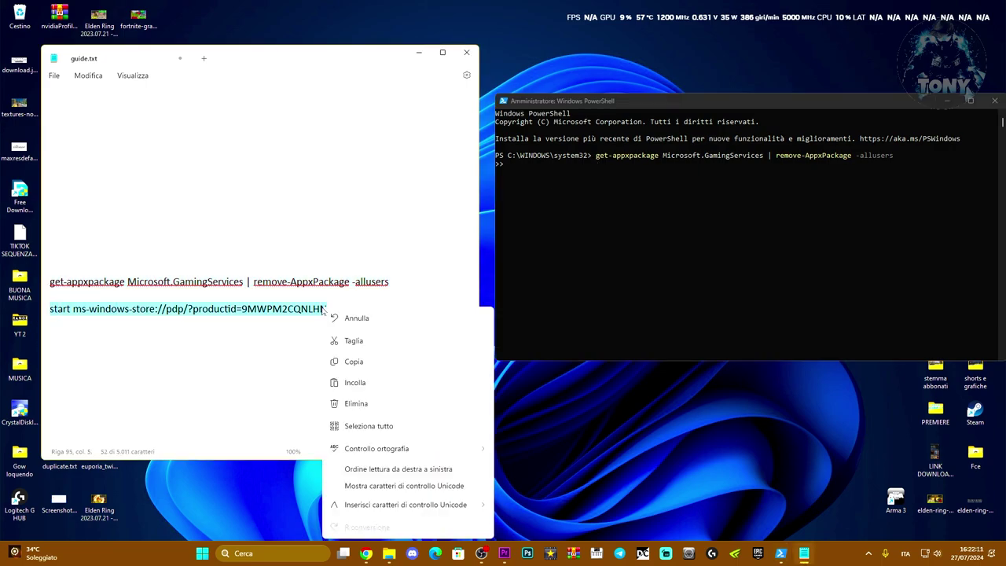
left_click(354, 362)
left_click(507, 170)
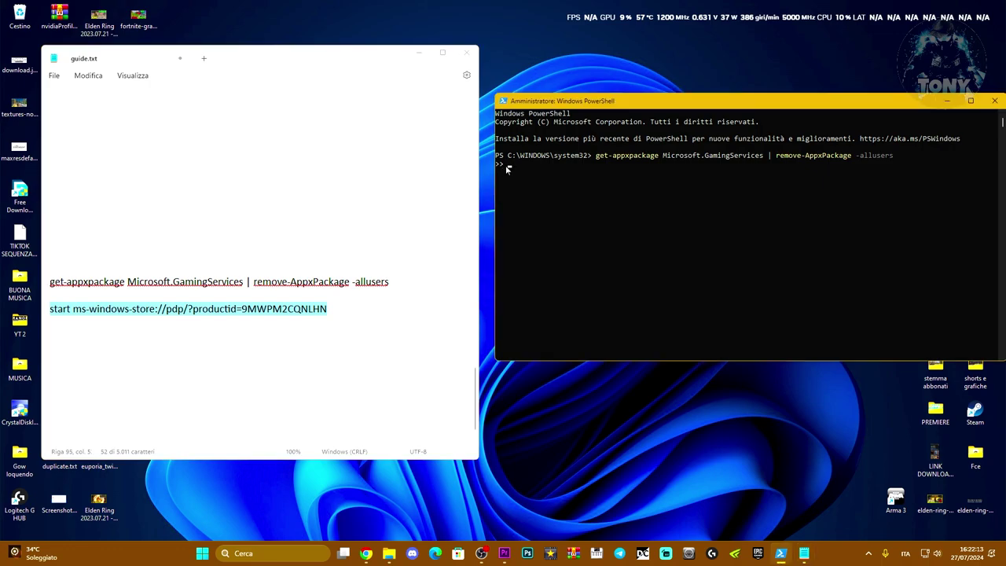
right_click(506, 170)
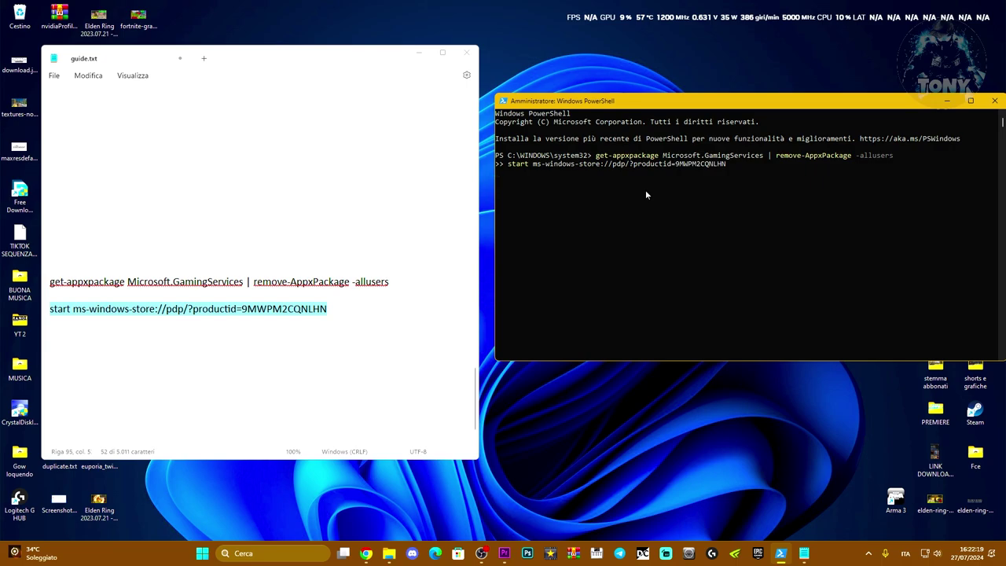
key("Return")
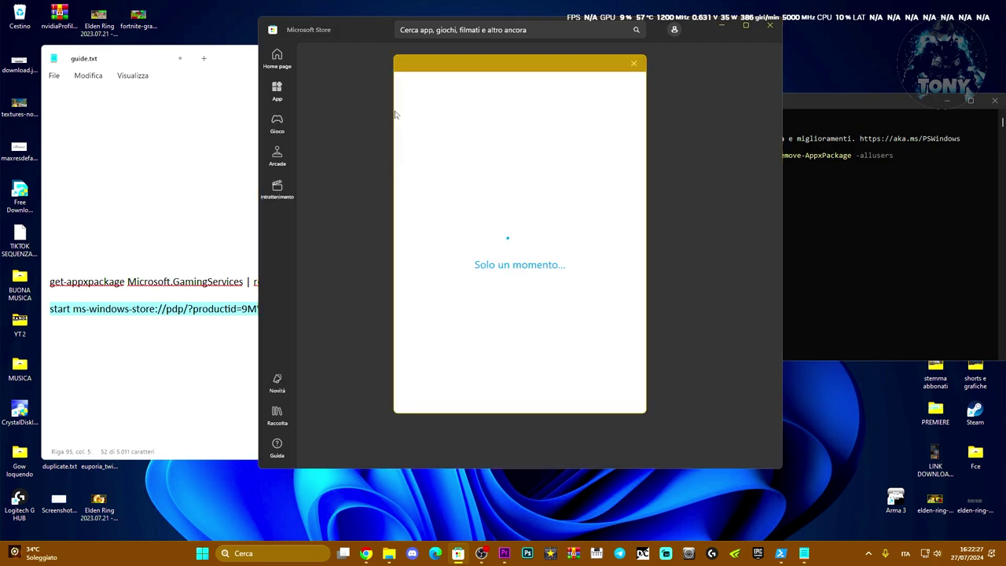
Dismiss the loading pop-up, install Servizi di gioco from the Microsoft Store, and close the store.
left_click(634, 66)
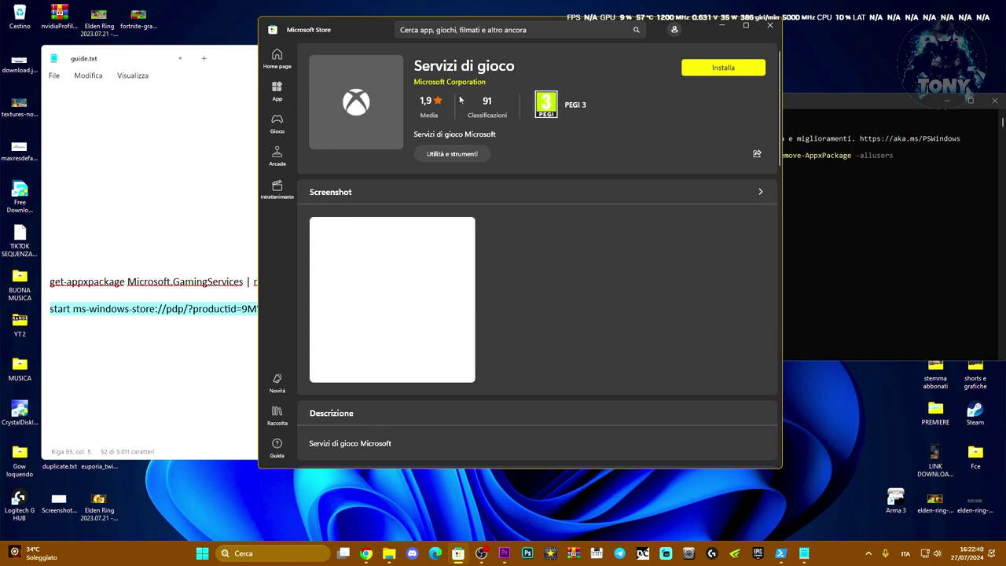
left_click_drag(384, 25, 380, 24)
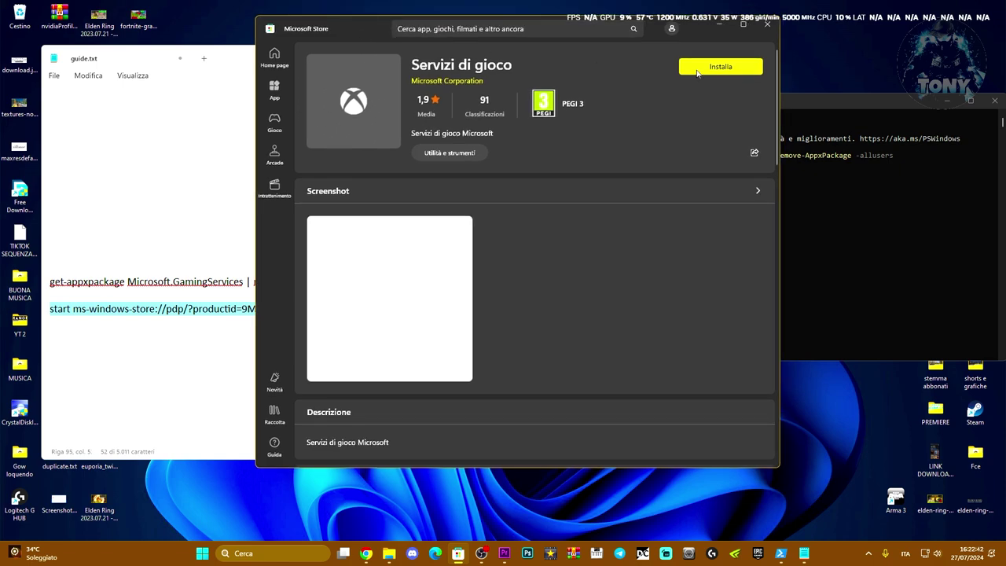
left_click(721, 68)
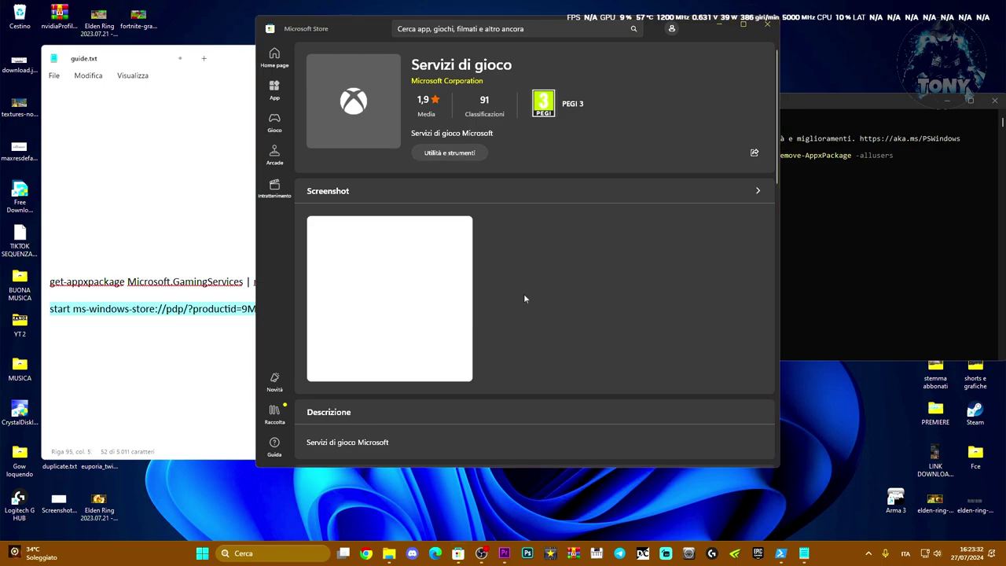
left_click(770, 26)
End the PowerShell session with the exit command, and close guide.txt with its changes saved.
left_click(601, 177)
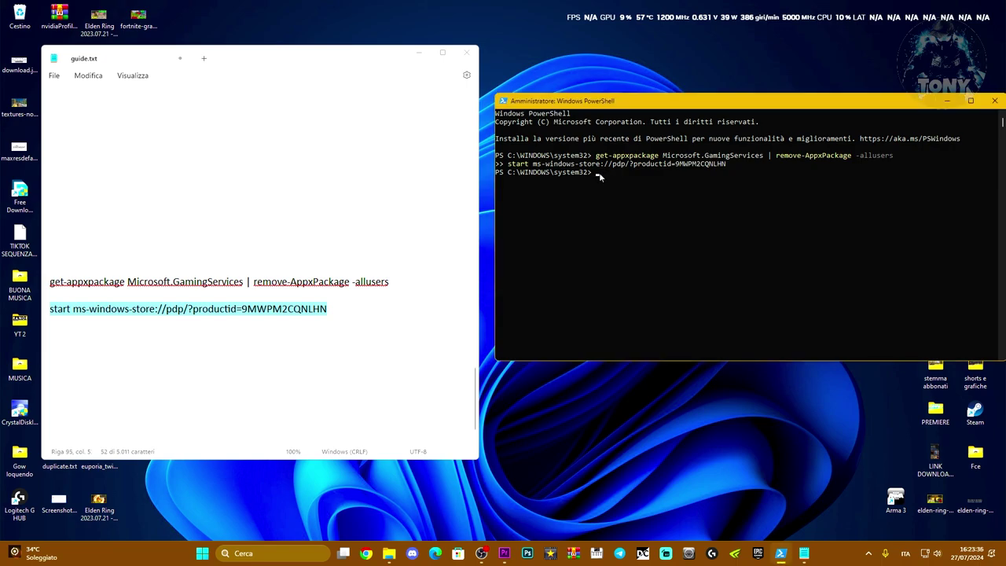
type("exit")
key("Return")
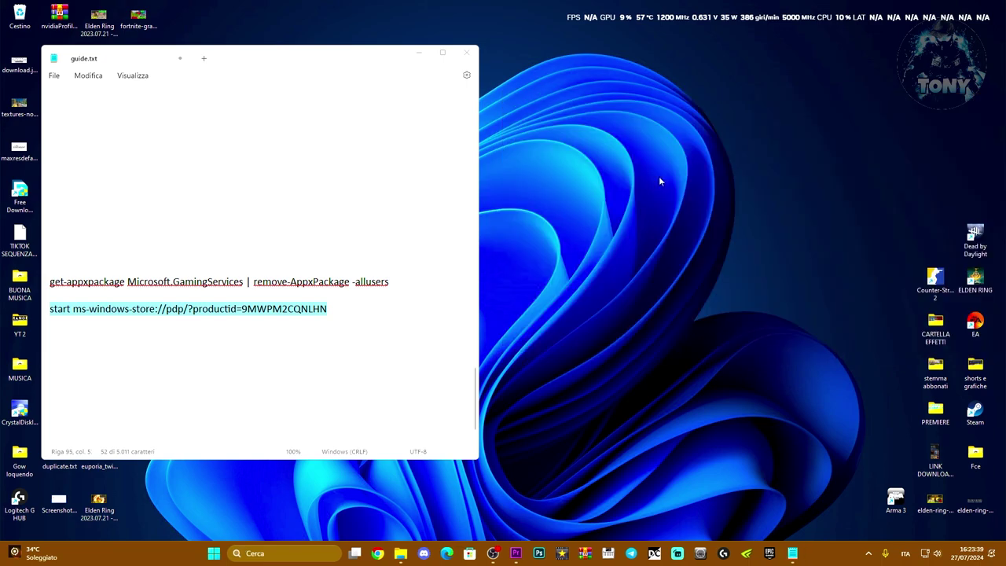
left_click(467, 52)
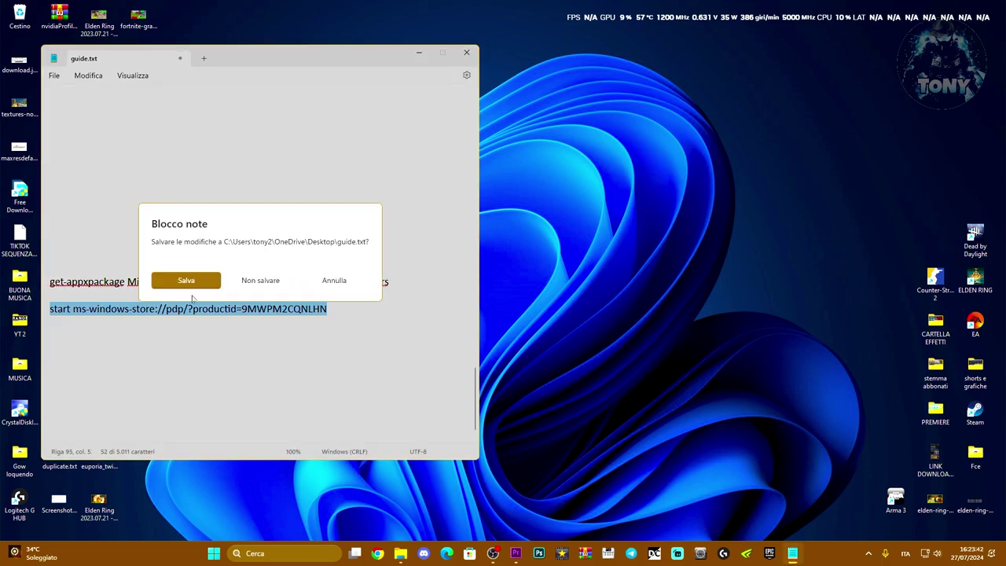
left_click(195, 282)
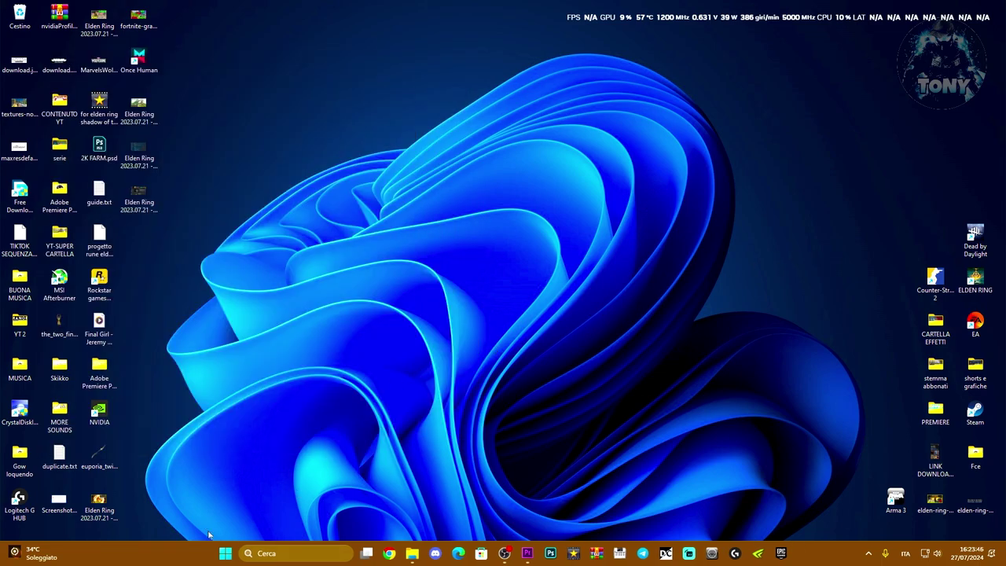
Open the installed apps list in Windows settings, find Xbox, and open its advanced options.
left_click(296, 554)
type("app")
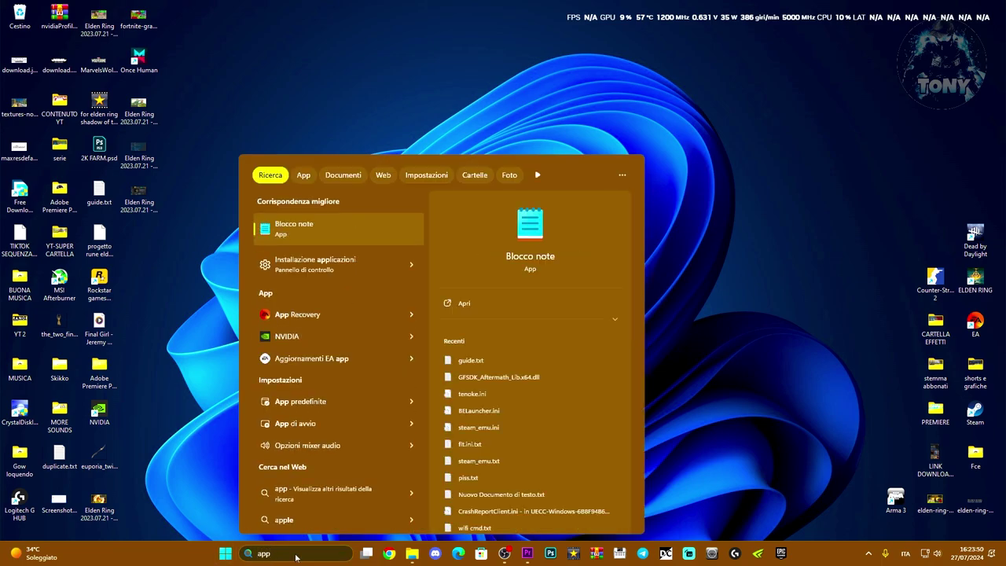
left_click(304, 271)
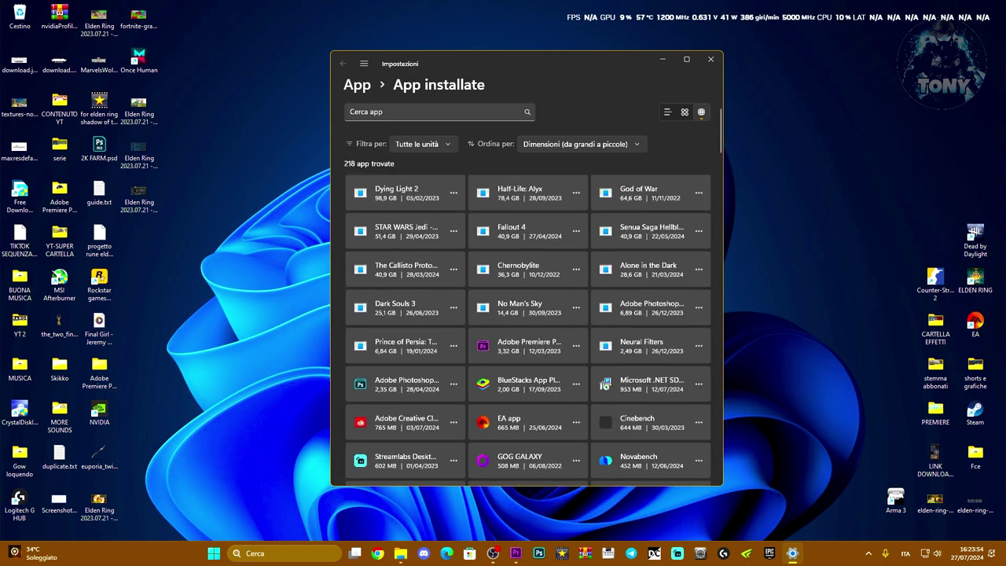
scroll(578, 288, "down", 5)
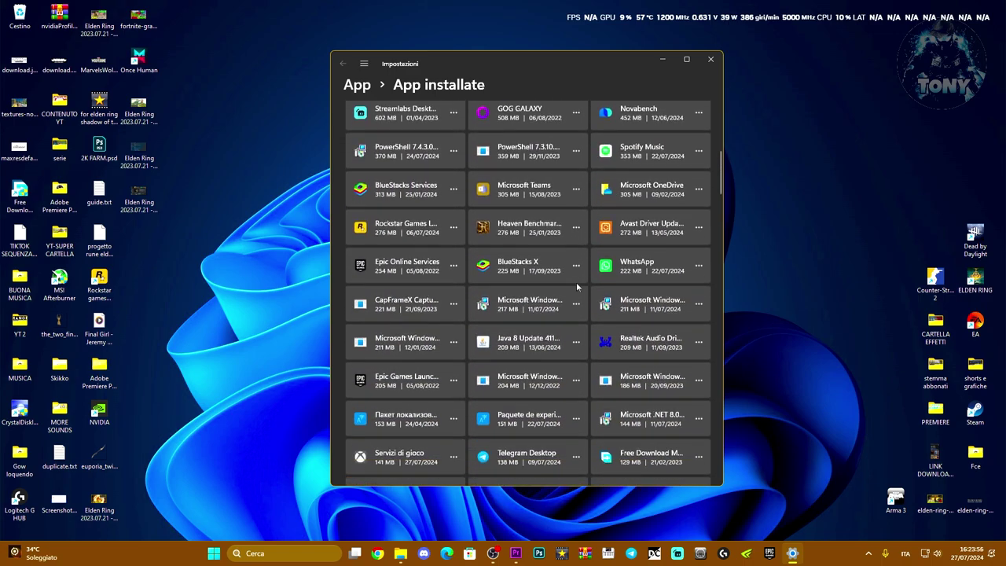
scroll(578, 287, "down", 8)
scroll(576, 287, "down", 10)
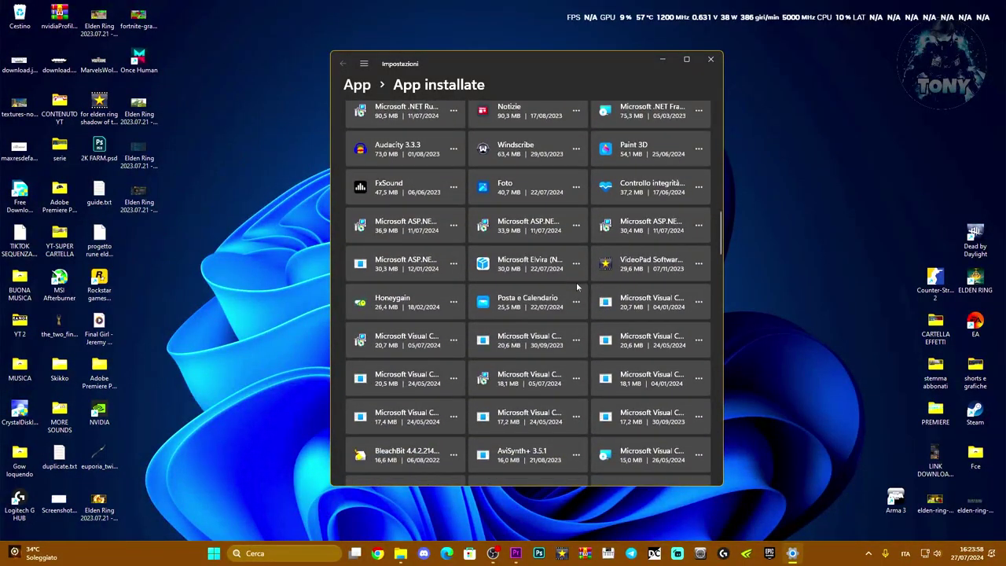
scroll(576, 288, "down", 2)
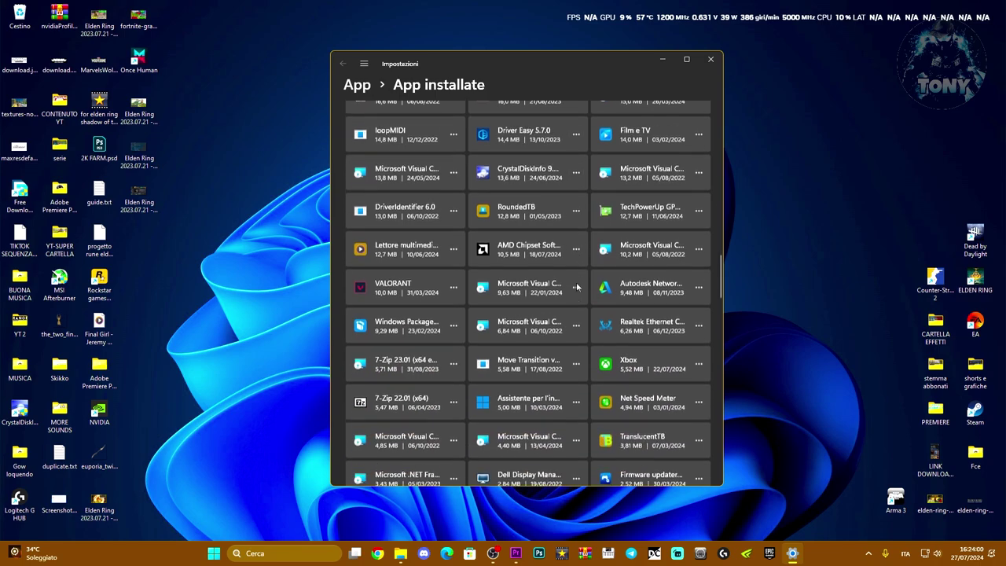
scroll(576, 288, "down", 2)
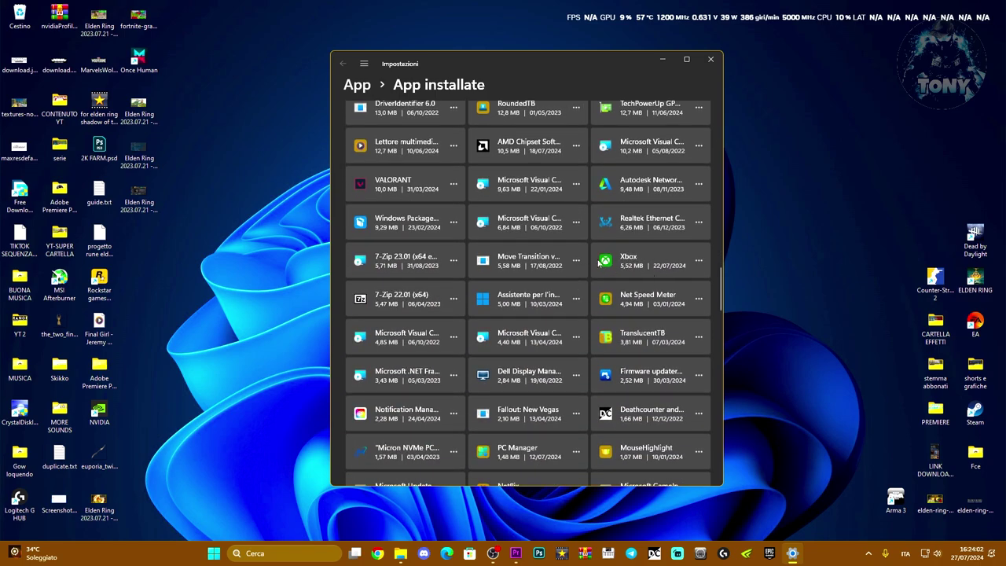
left_click(698, 261)
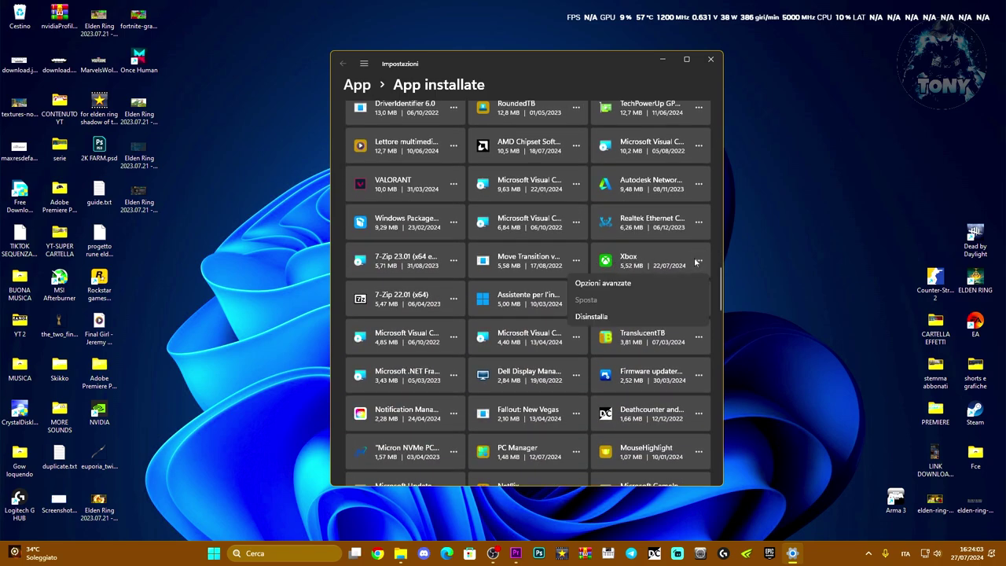
left_click(615, 285)
Repair the Xbox app, and reset it with its app data deleted.
scroll(615, 285, "down", 5)
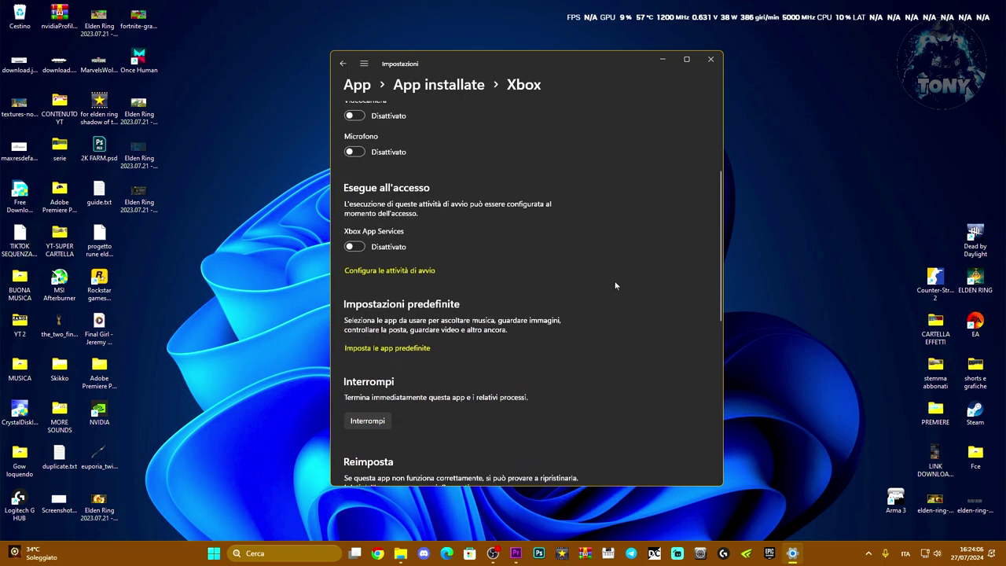
scroll(615, 285, "down", 1)
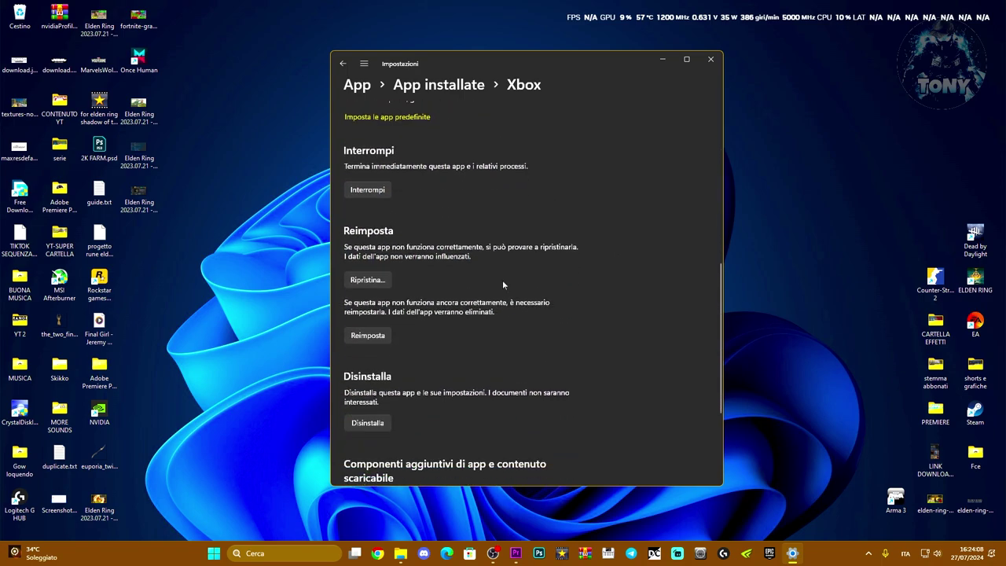
left_click(363, 279)
left_click(369, 336)
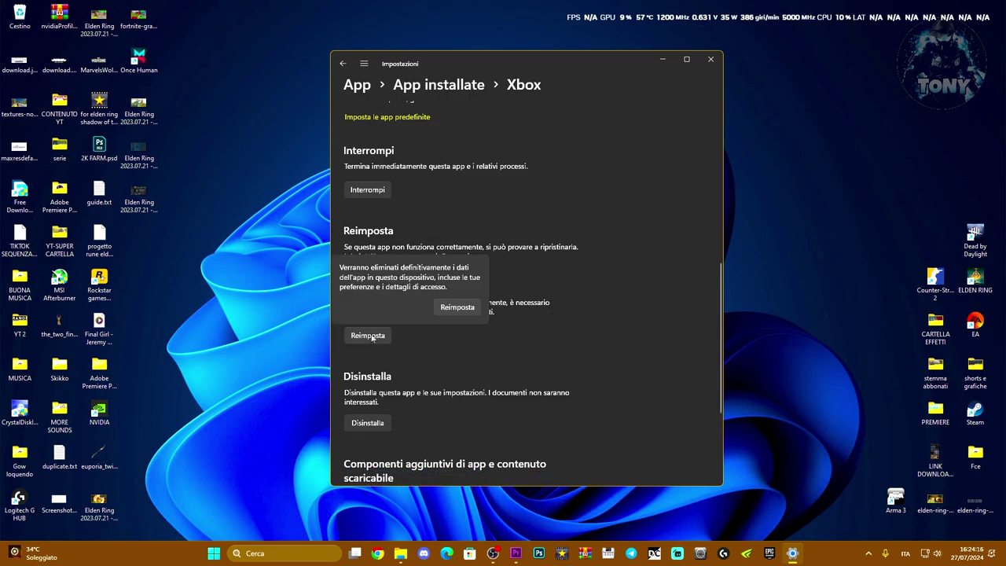
left_click(454, 308)
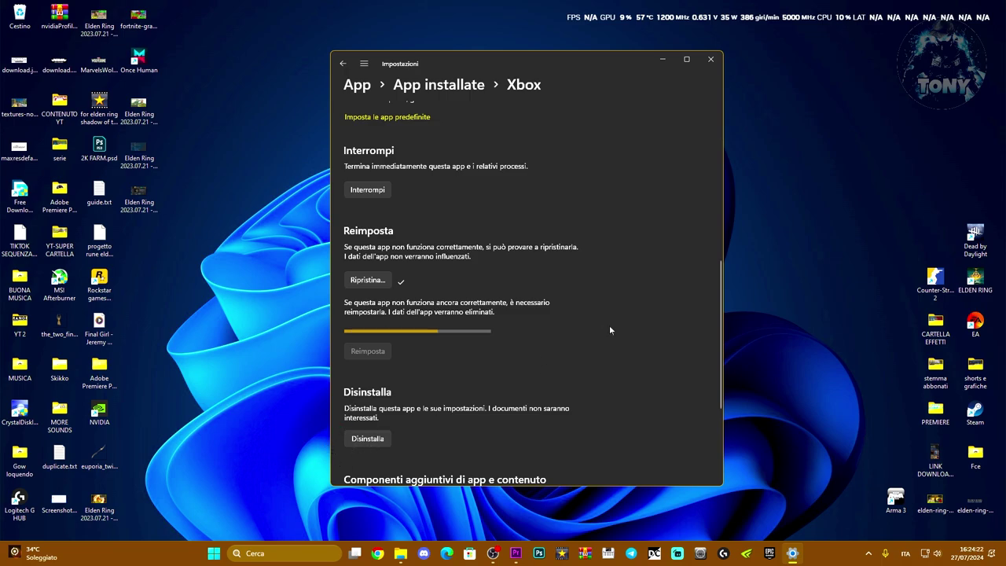
Uninstall the Xbox app and close the Windows settings.
scroll(609, 330, "down", 2)
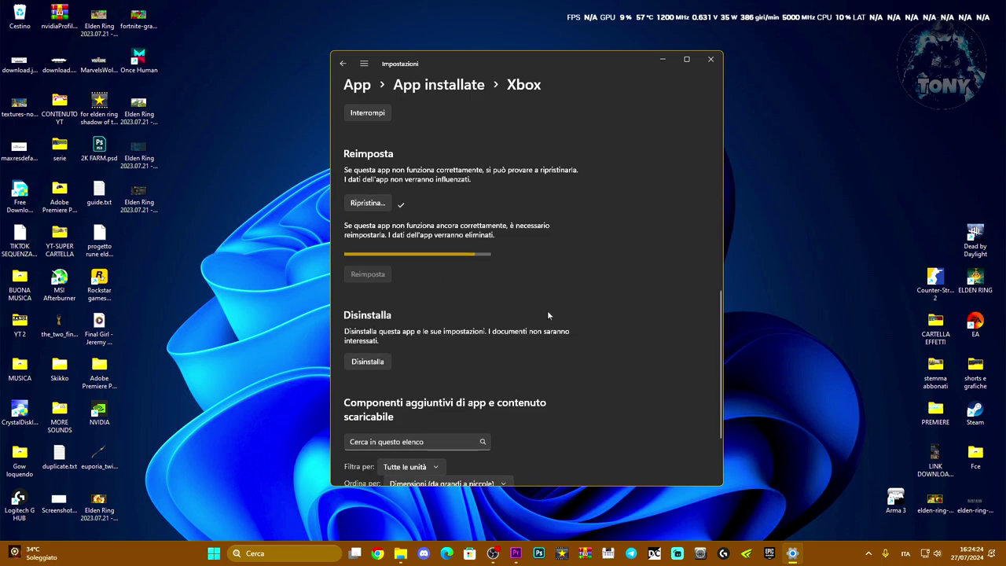
left_click(362, 348)
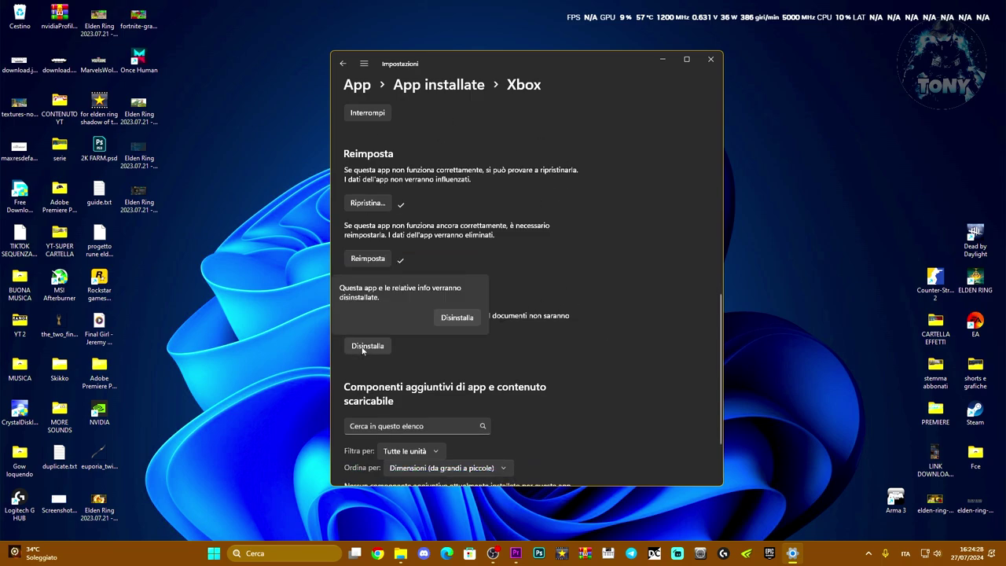
left_click(480, 315)
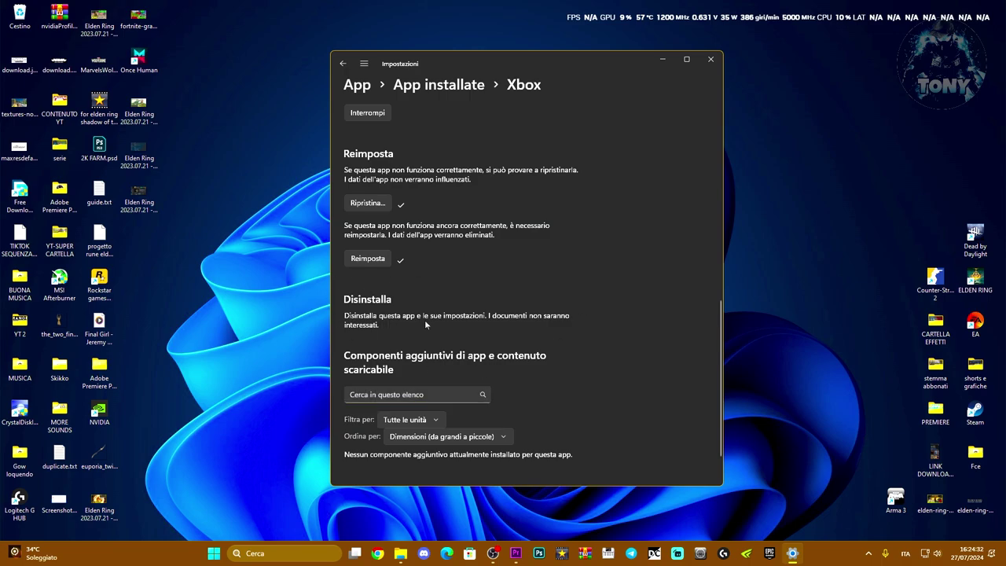
scroll(472, 325, "down", 1)
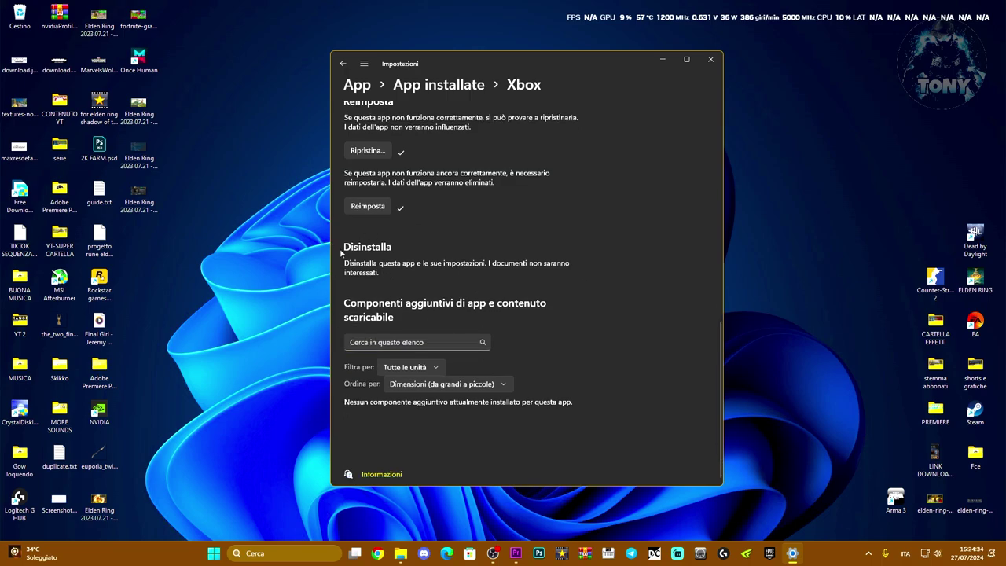
left_click(712, 60)
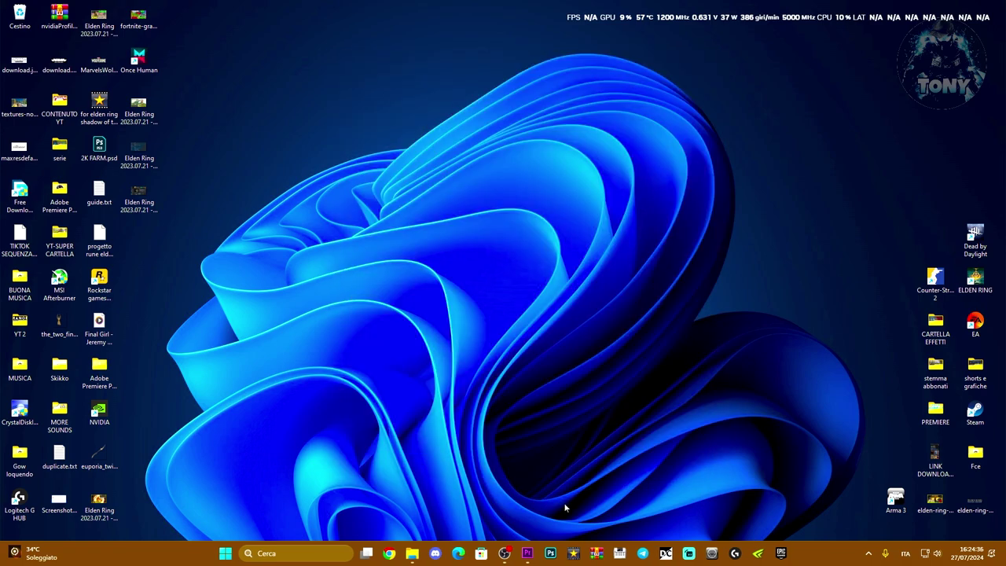
Find Xbox in the Microsoft Store with the search "xbox game pass", reinstall it, and close the store.
left_click(481, 554)
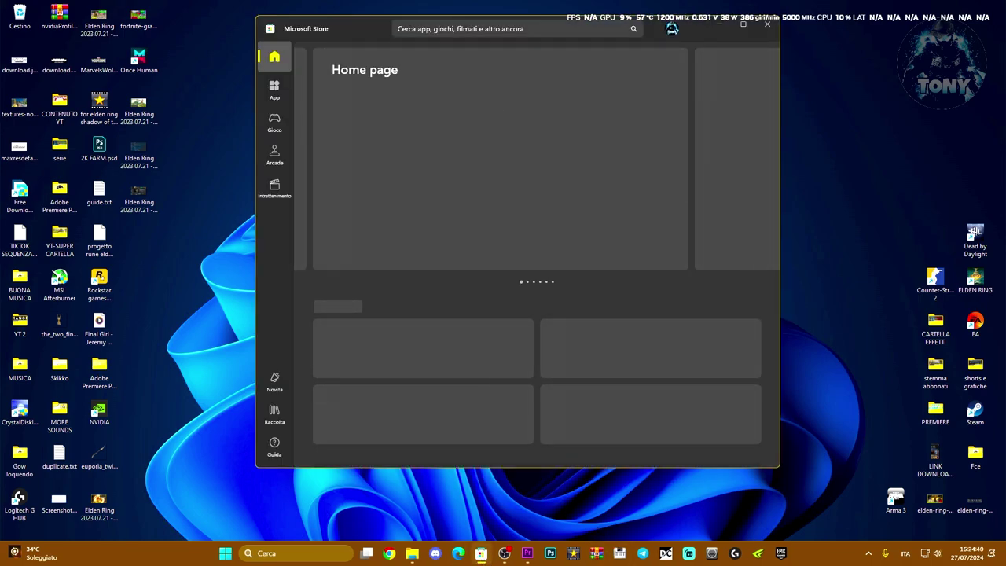
left_click(476, 28)
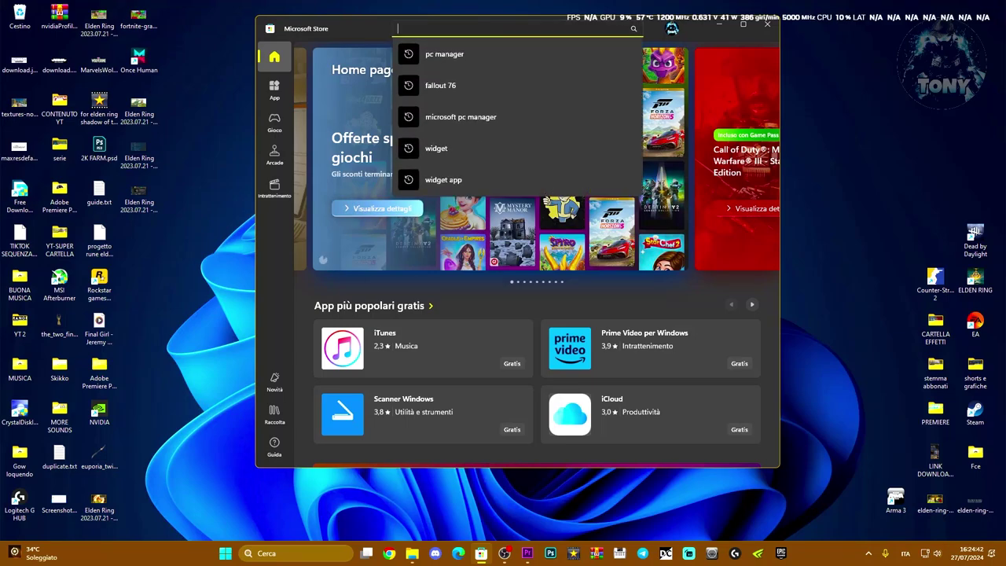
type("xbo")
left_click(433, 209)
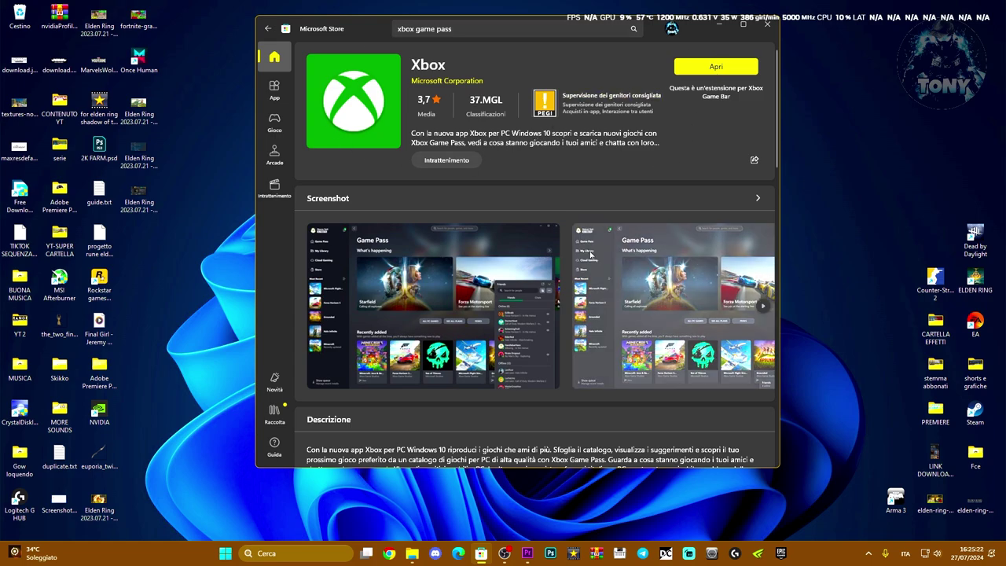
left_click(777, 25)
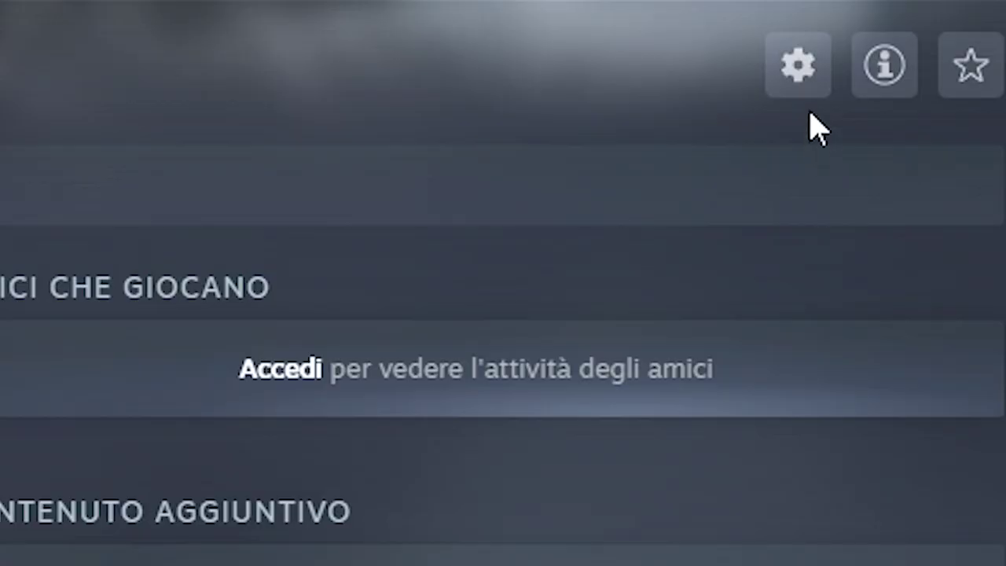
Switch to Steam and open the installed files section of Arma 3's properties.
left_click(818, 63)
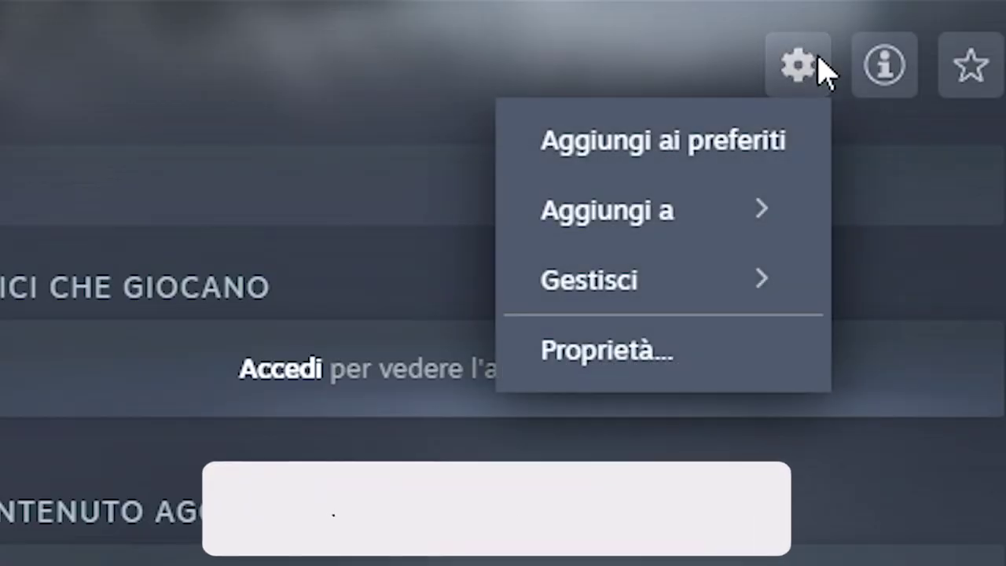
left_click(636, 354)
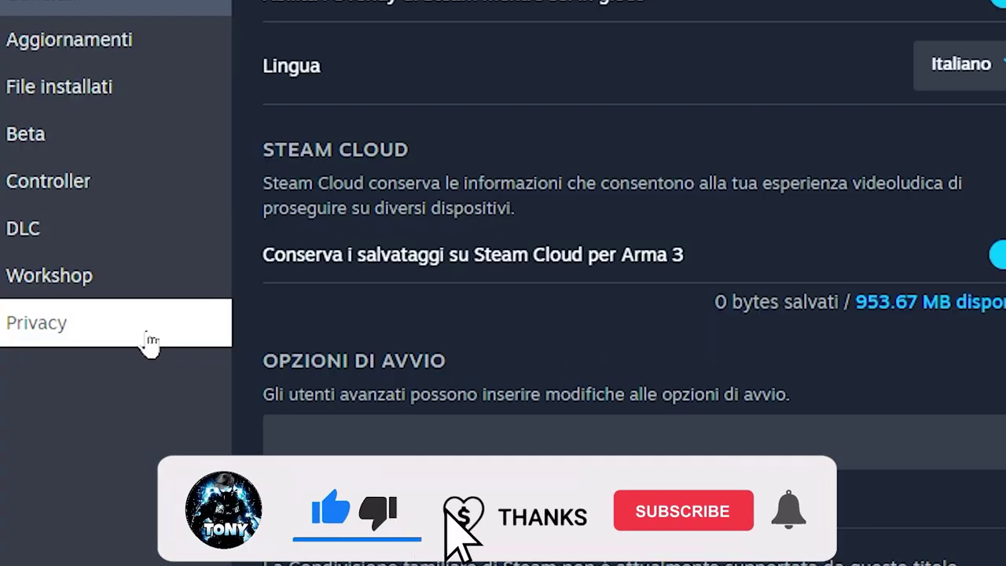
left_click(79, 93)
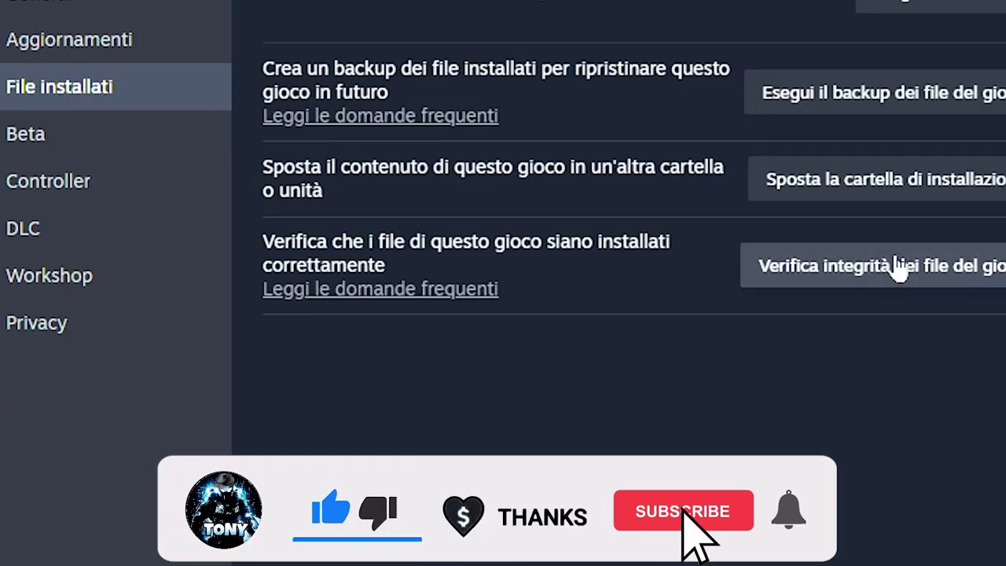